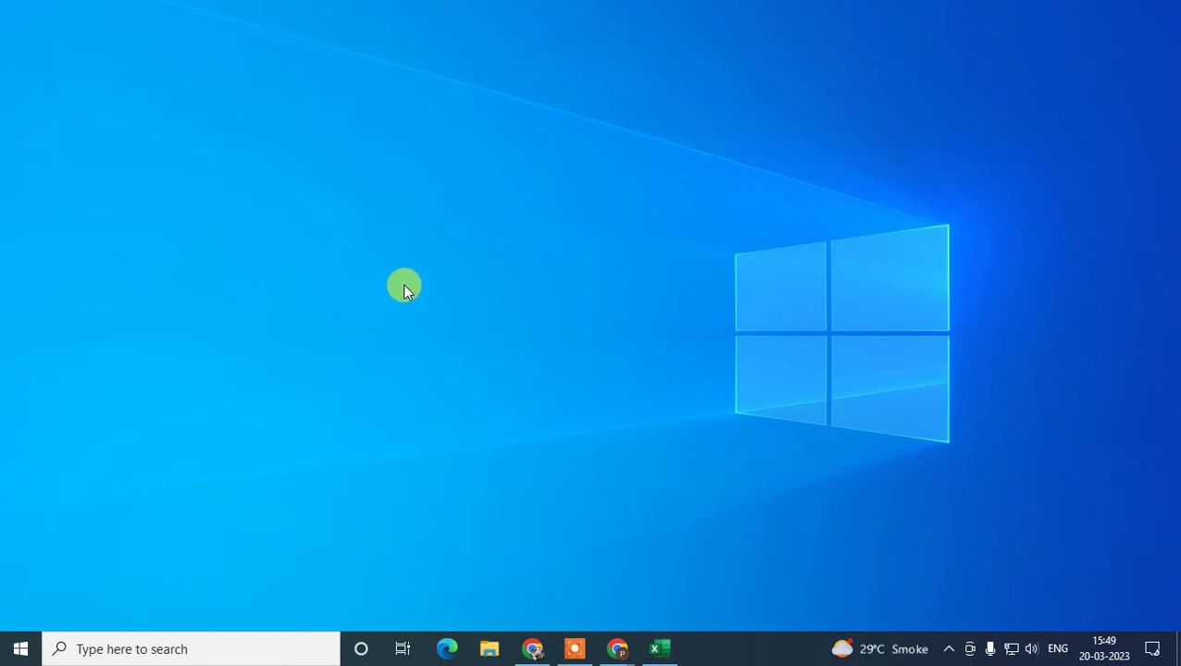
- Refresh the Windows desktop three times from its right-click menu
right_click(408, 167)
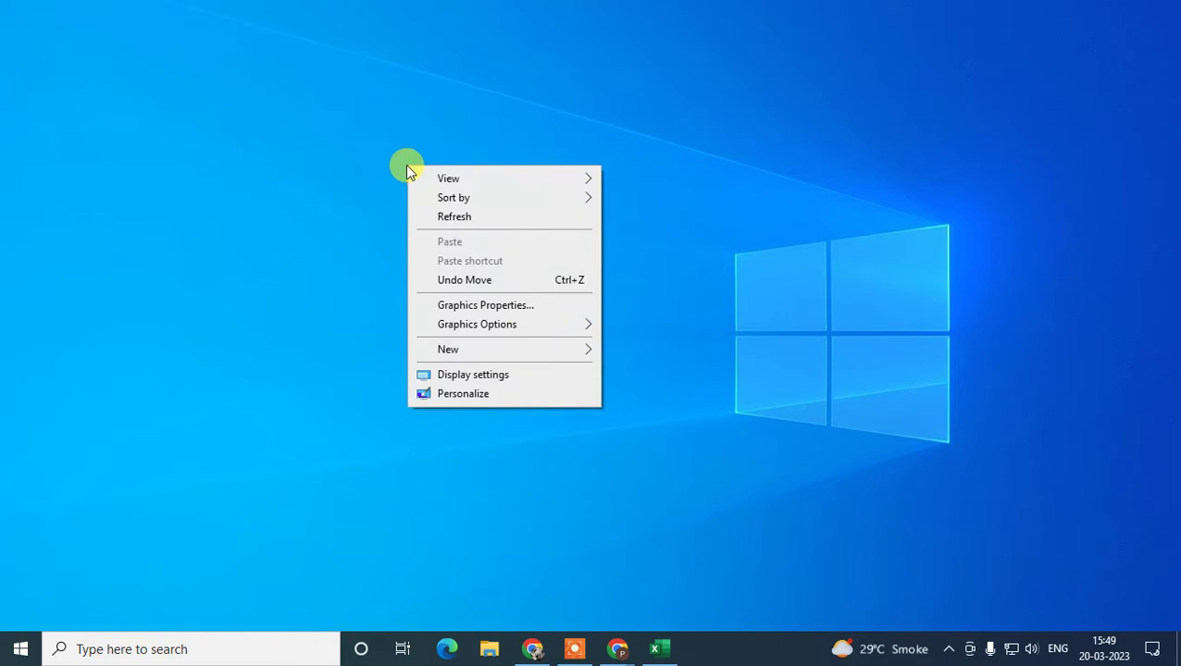
click(480, 220)
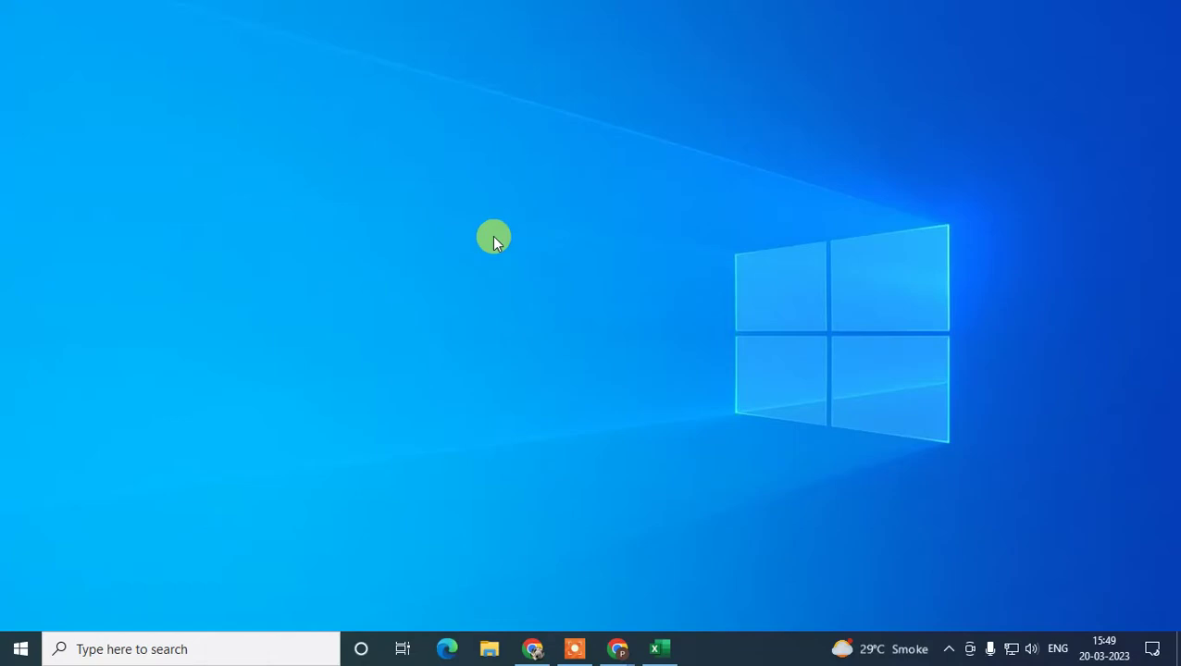
right_click(463, 167)
click(524, 216)
right_click(476, 196)
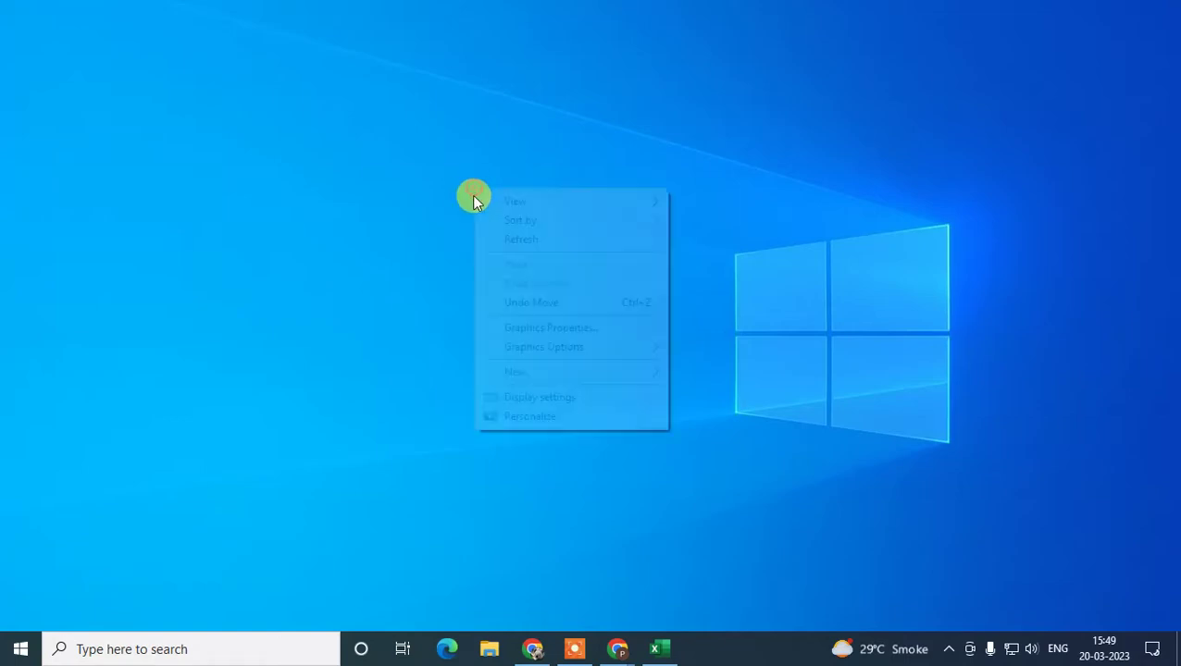
click(540, 240)
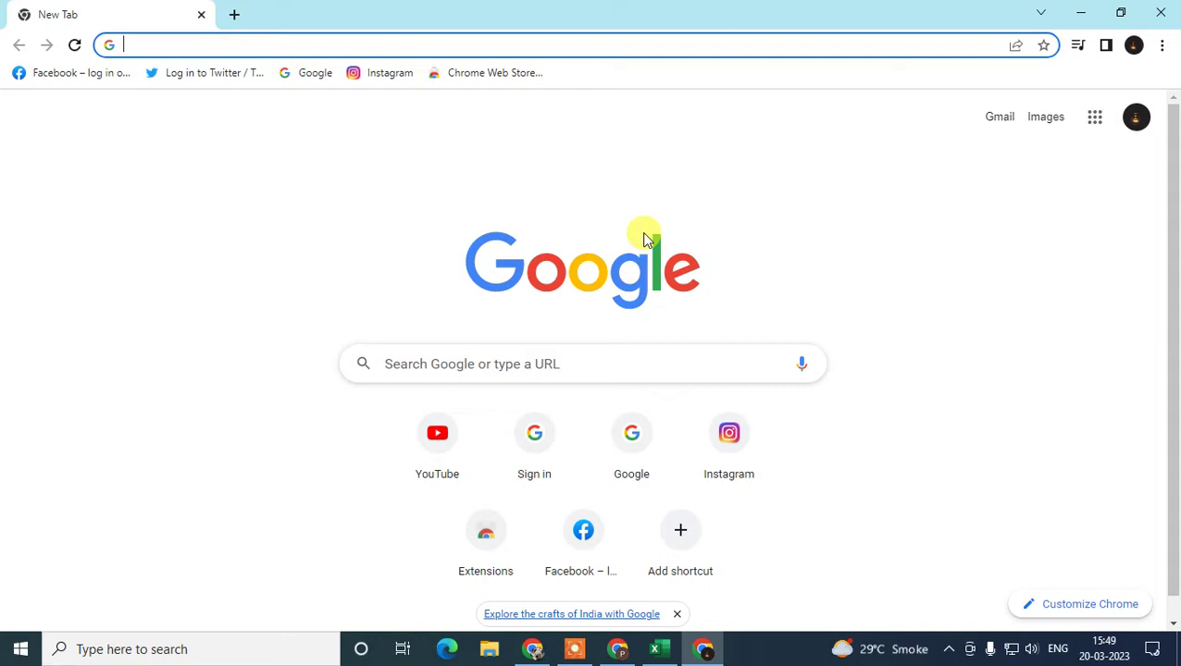
- Check for Chrome updates on the About Google Chrome page
click(1161, 45)
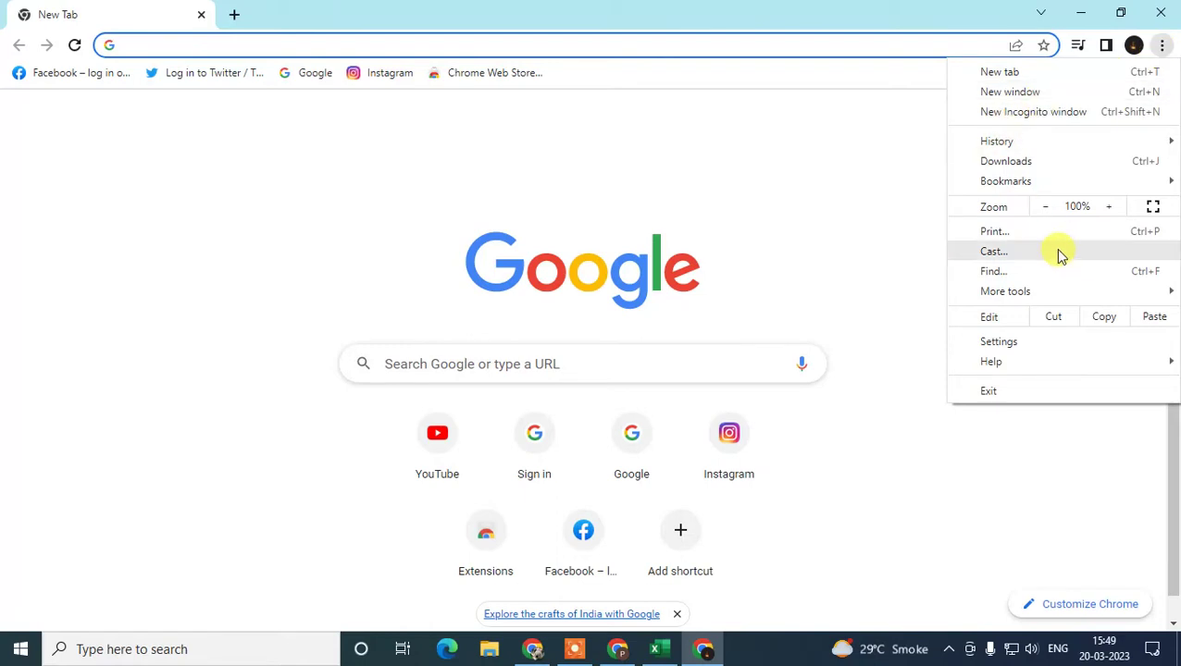
mouse_move(1004, 364)
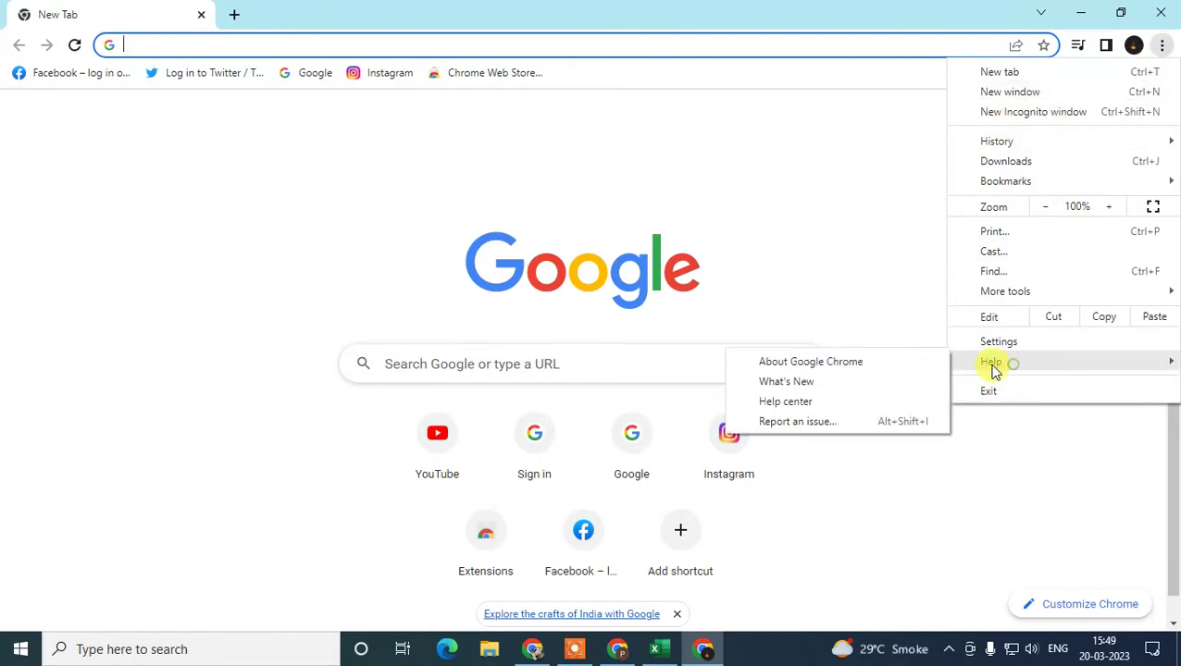
click(839, 367)
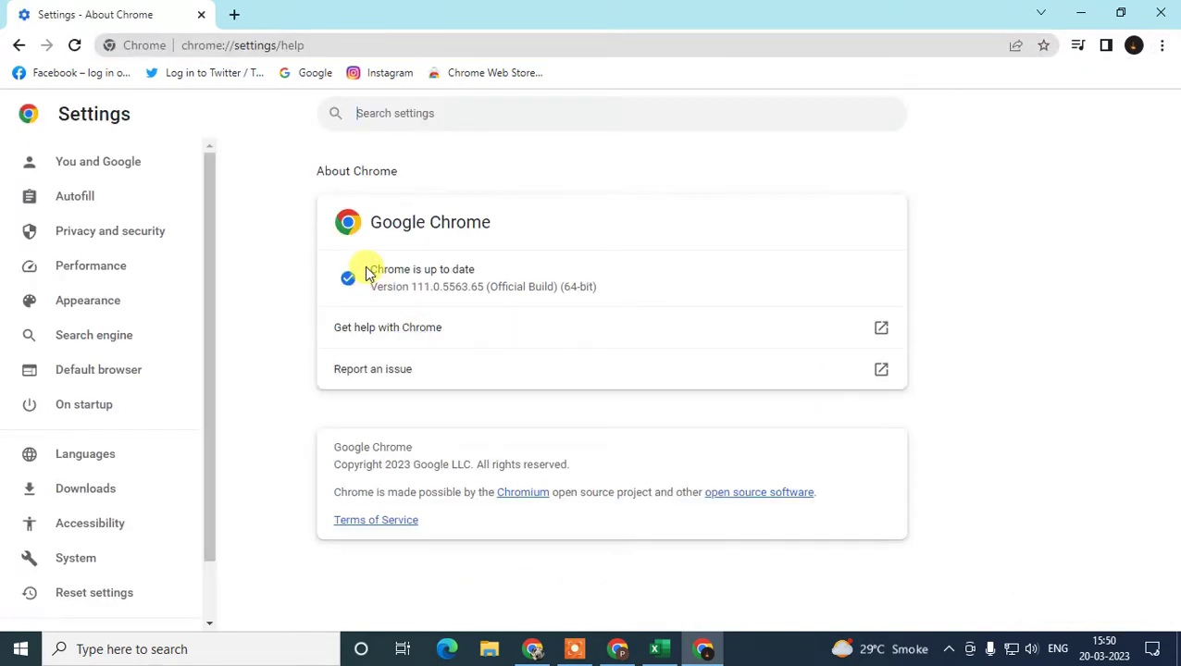
- Highlight the 'Chrome is up to date' status for version 111.0.5563.65, then open a new tab
drag(369, 269, 381, 270)
click(474, 270)
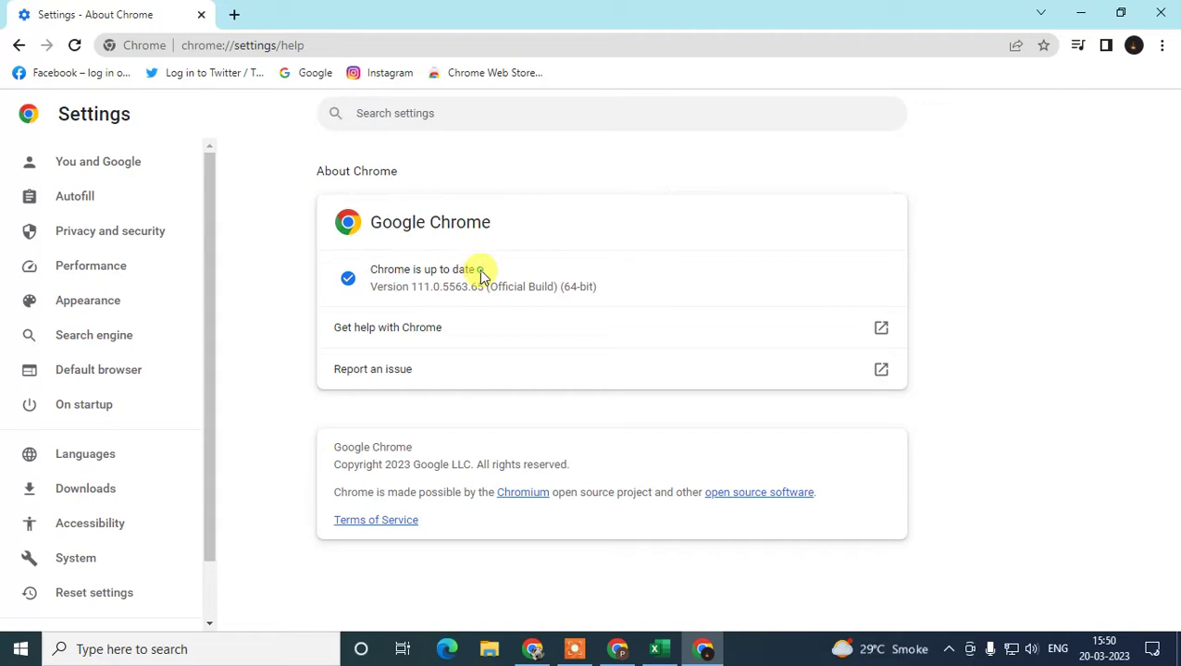
drag(372, 269, 453, 267)
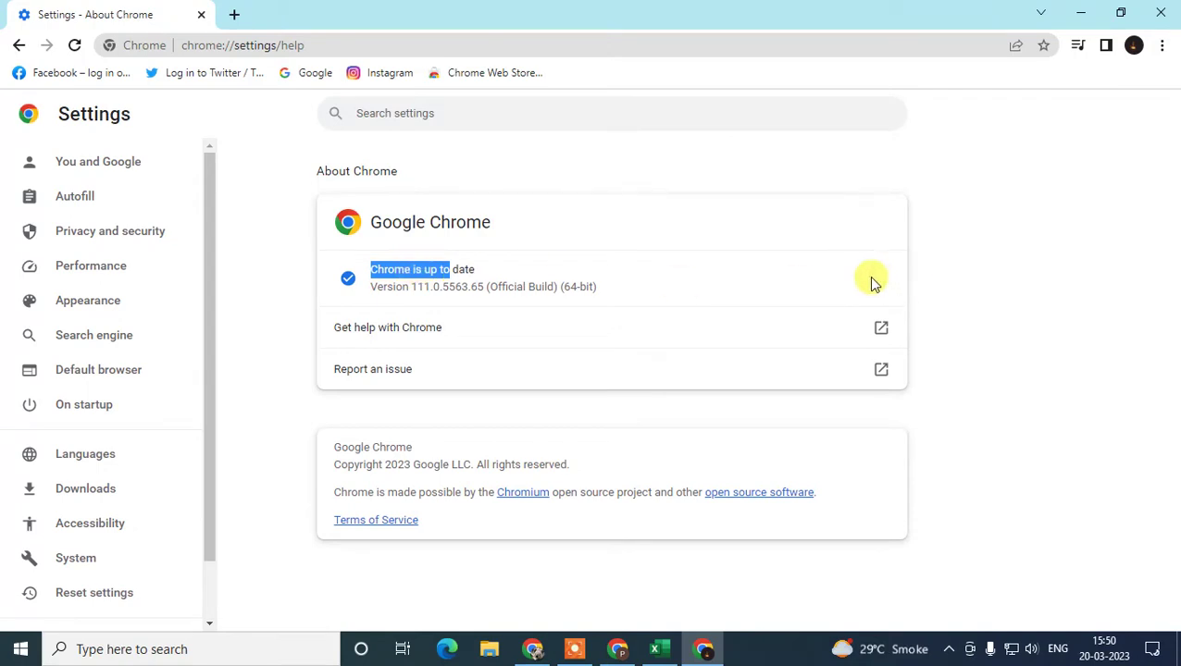
click(237, 15)
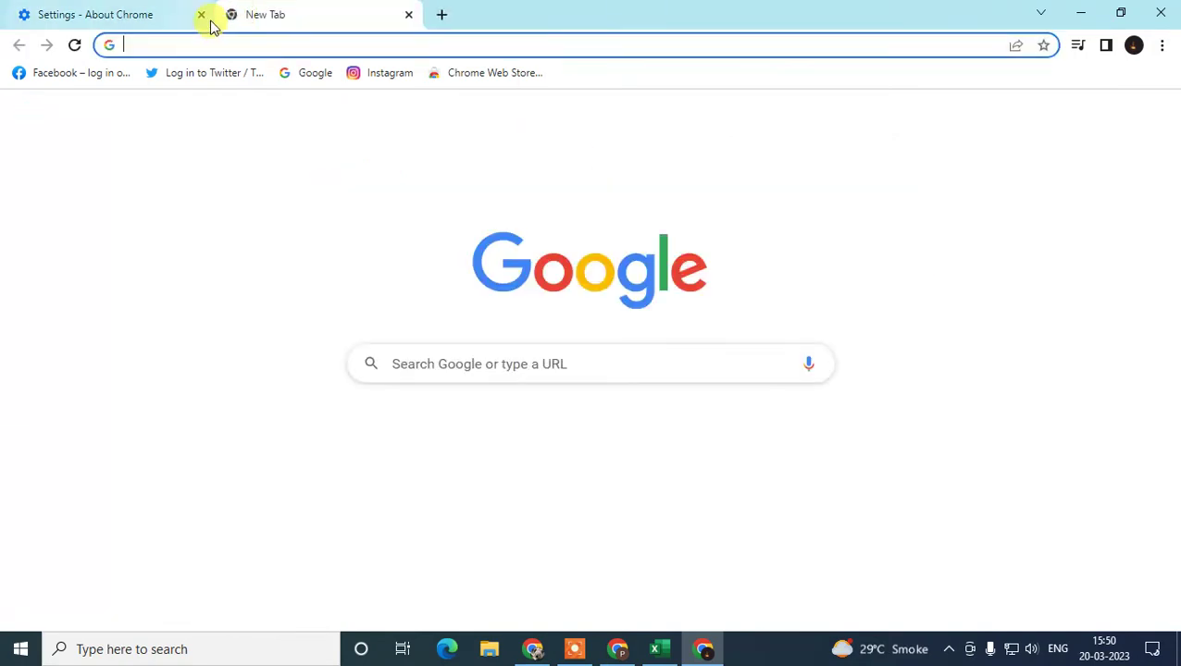
- Close the About tab and start 'Restore settings to their original defaults' under Settings > Reset settings
click(201, 14)
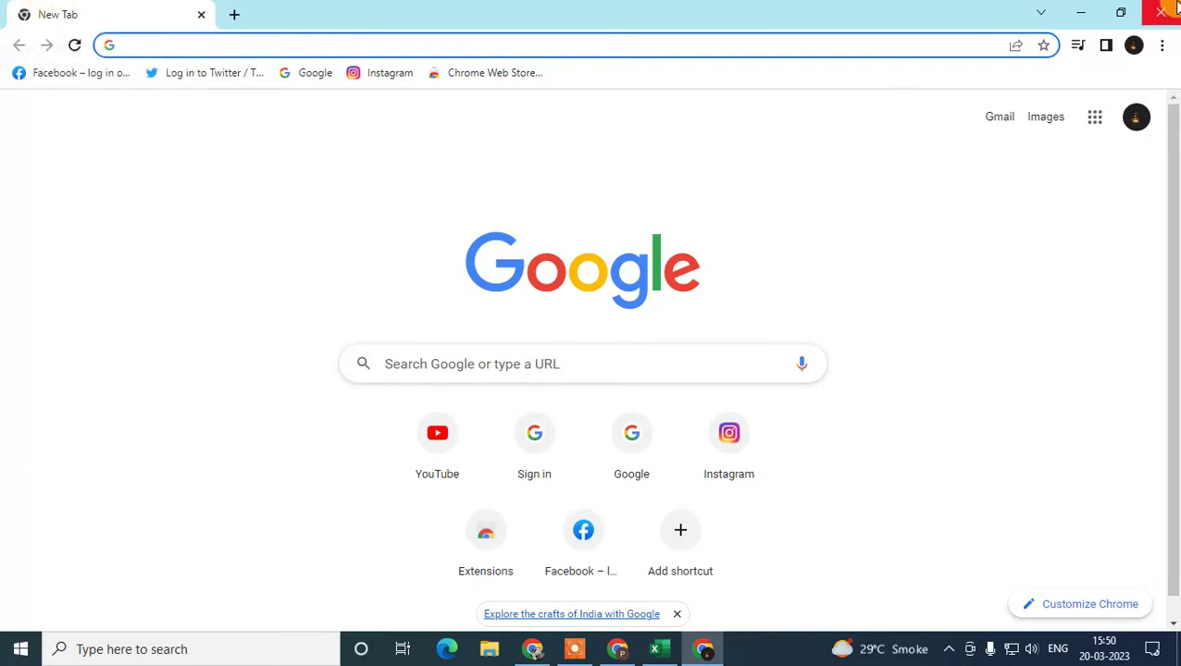
click(1164, 44)
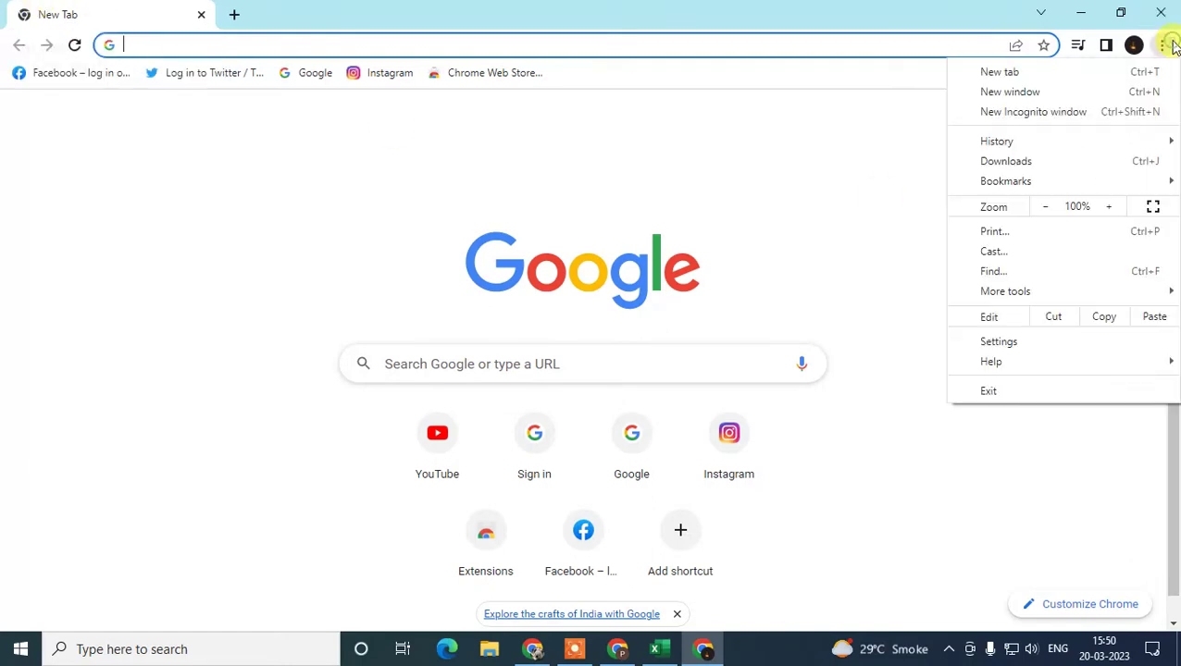
click(1027, 345)
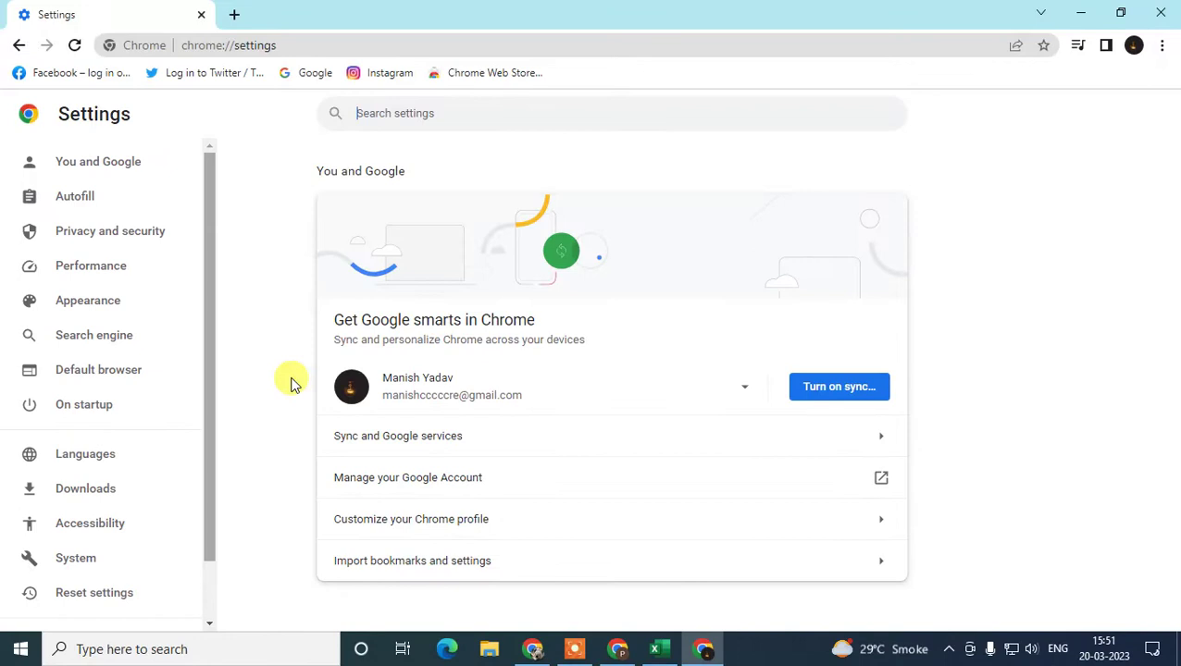
scroll(28, 296, down, 2)
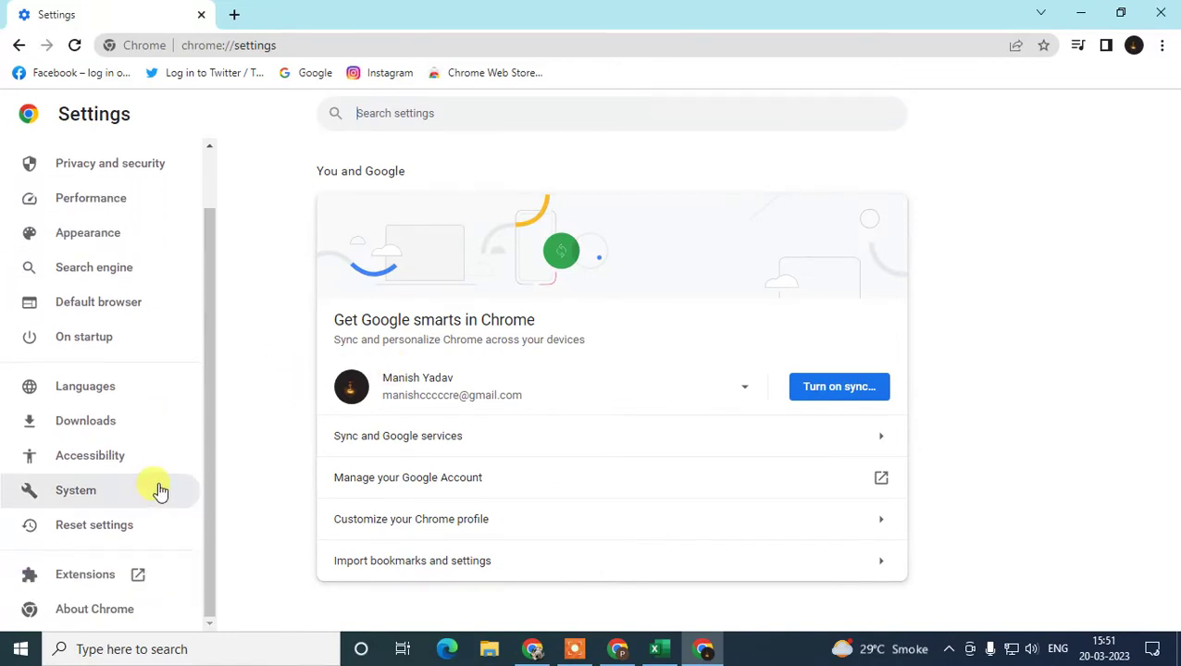
click(99, 538)
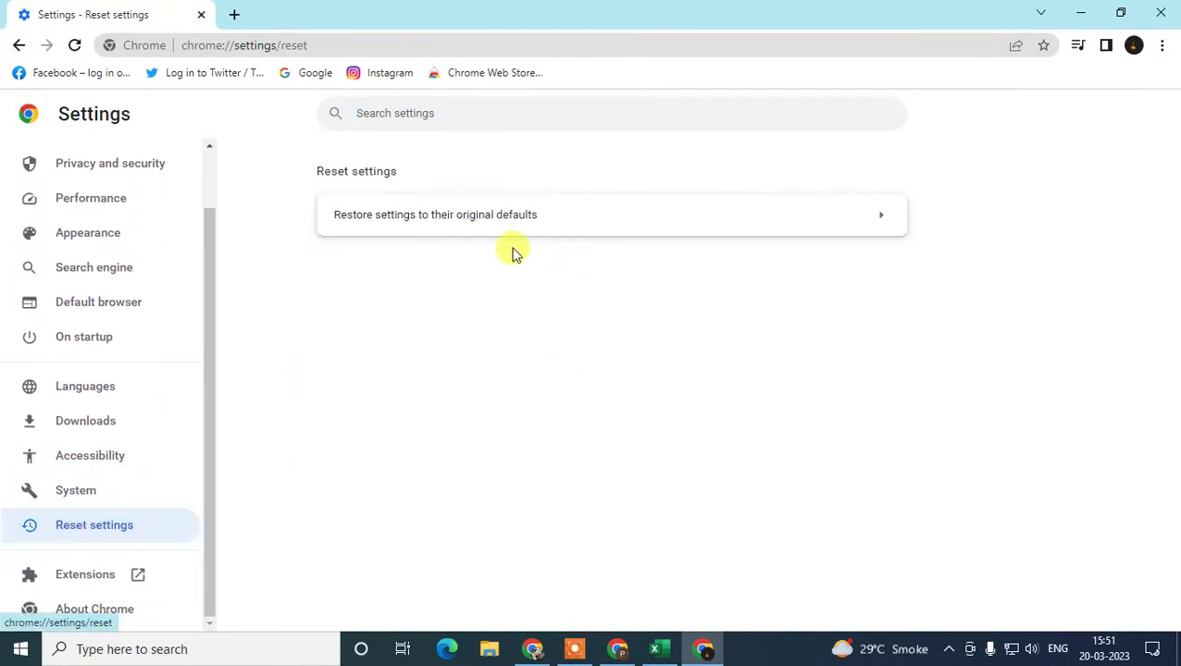
click(613, 222)
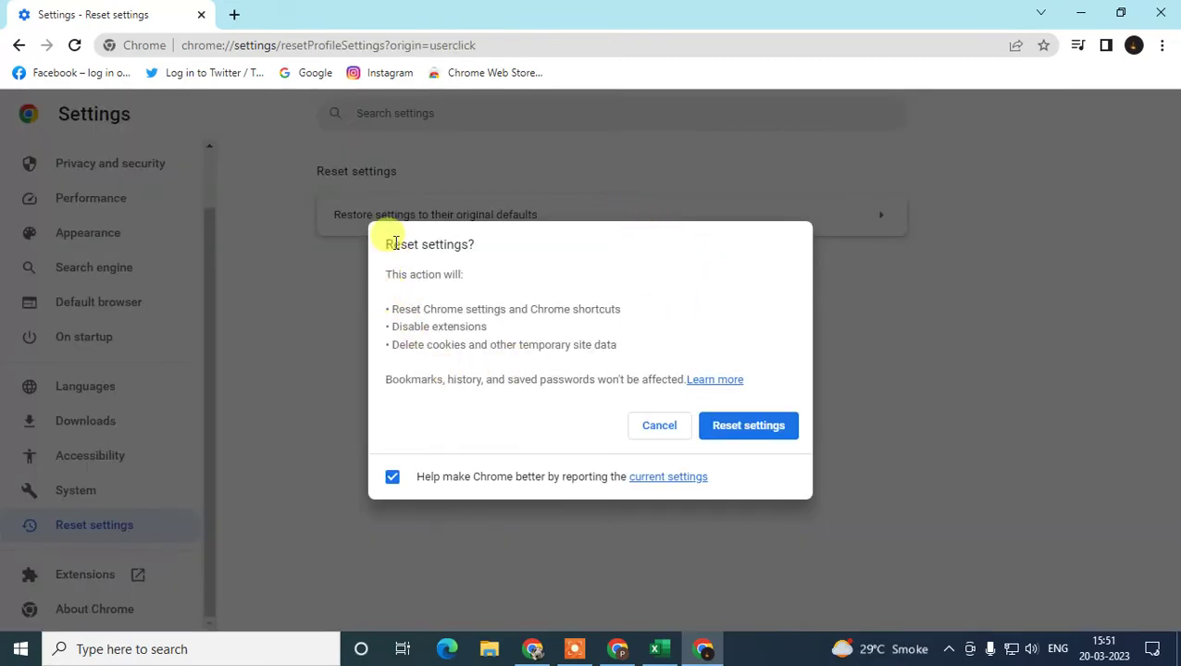
- Review the reset's effects on shortcuts, extensions and cookies, then confirm Reset settings
drag(383, 244, 490, 250)
click(438, 344)
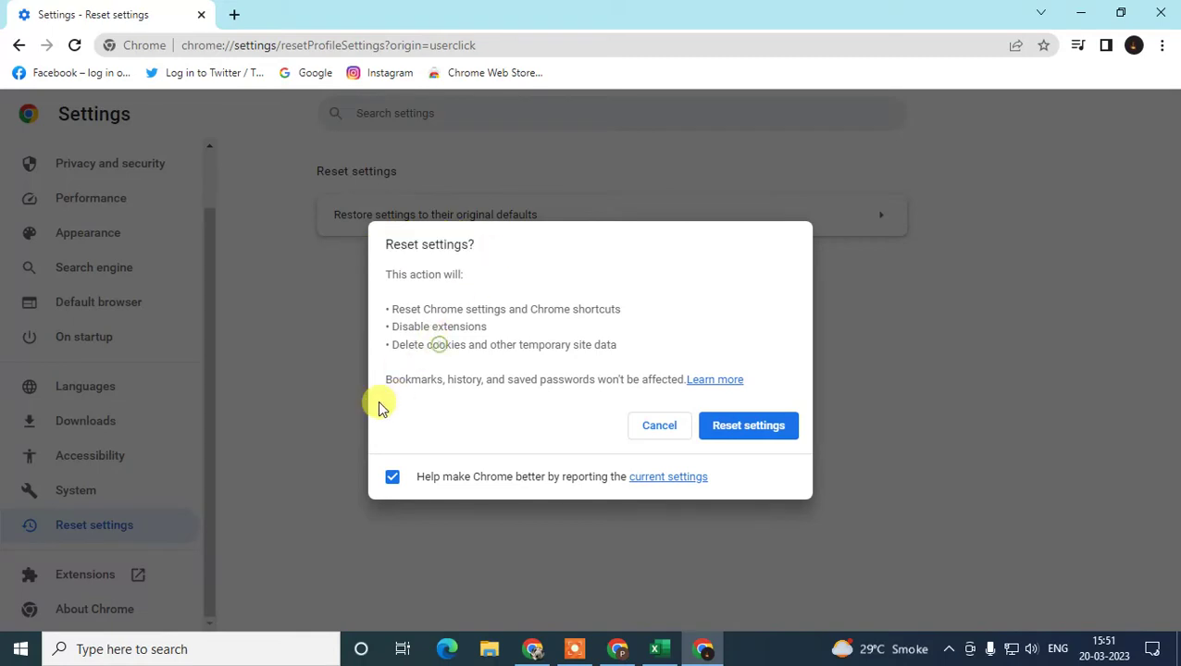
drag(422, 379, 599, 380)
click(491, 364)
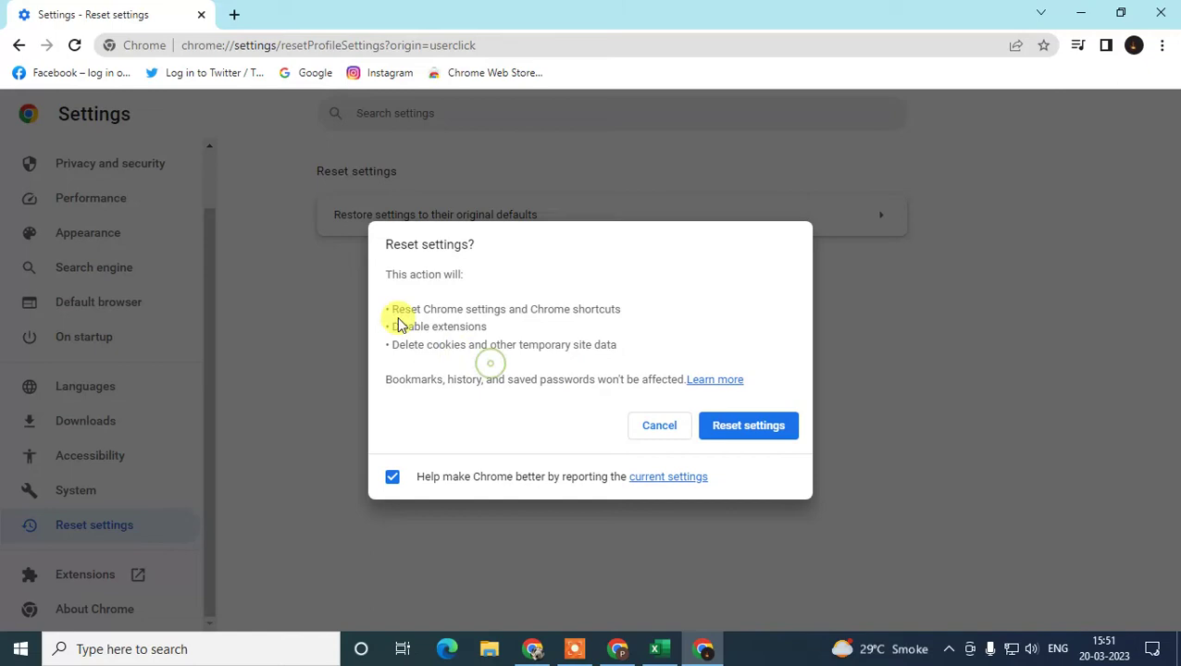
drag(390, 309, 627, 315)
click(481, 306)
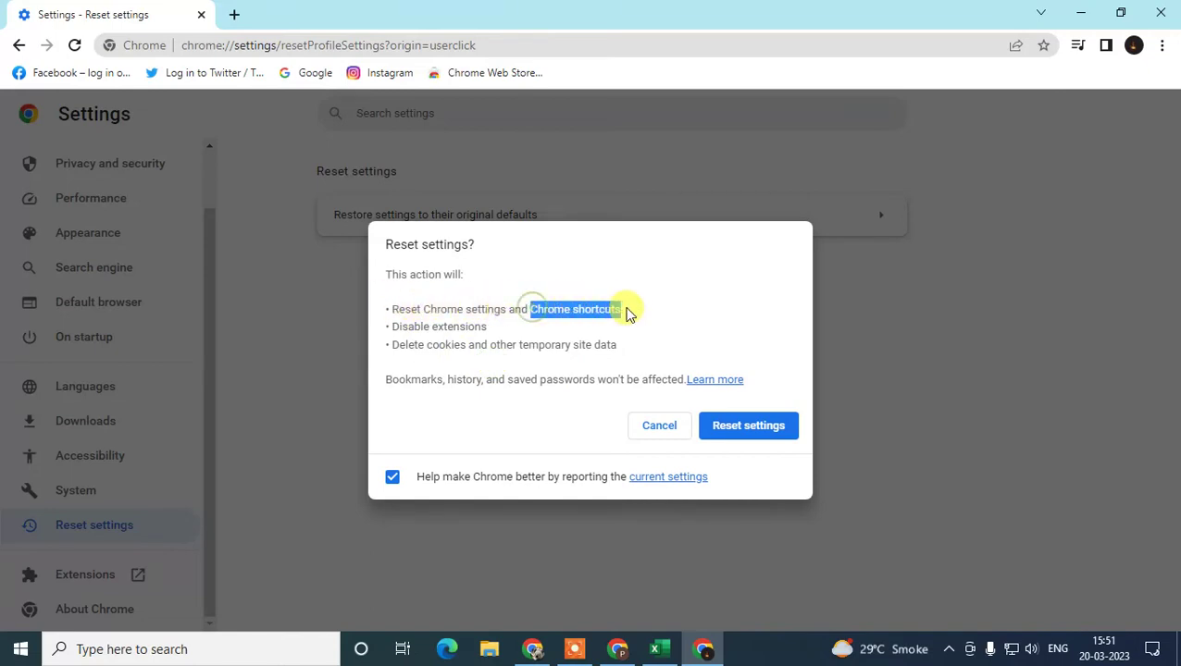
drag(390, 327, 618, 344)
click(395, 335)
click(742, 433)
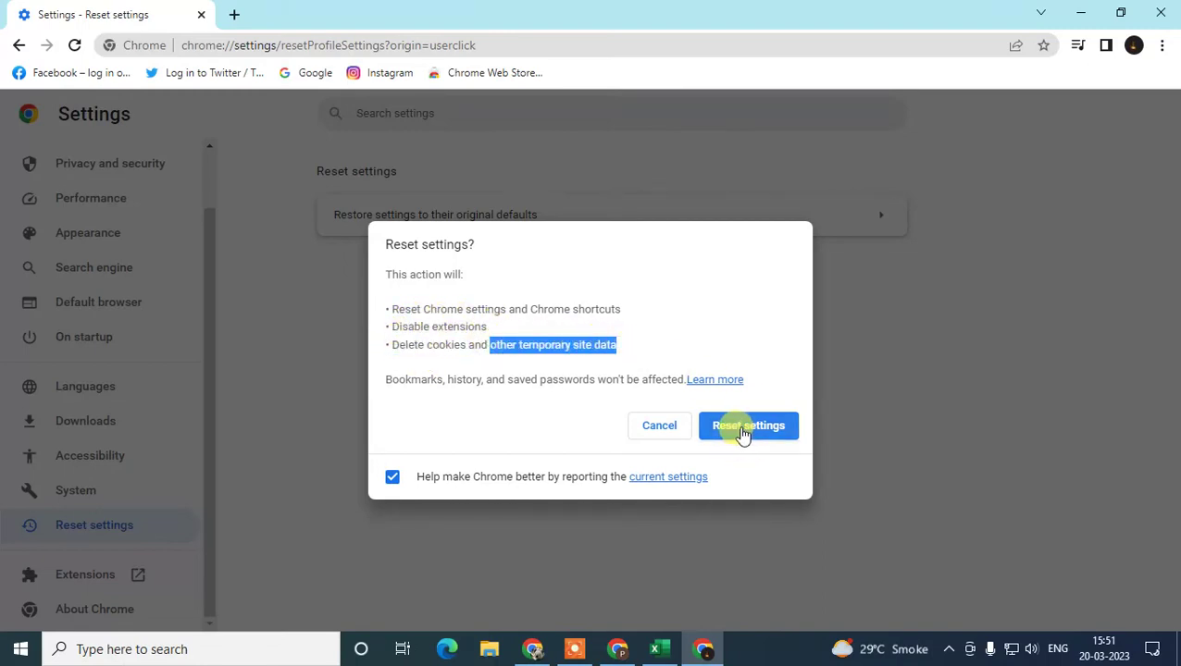
click(659, 427)
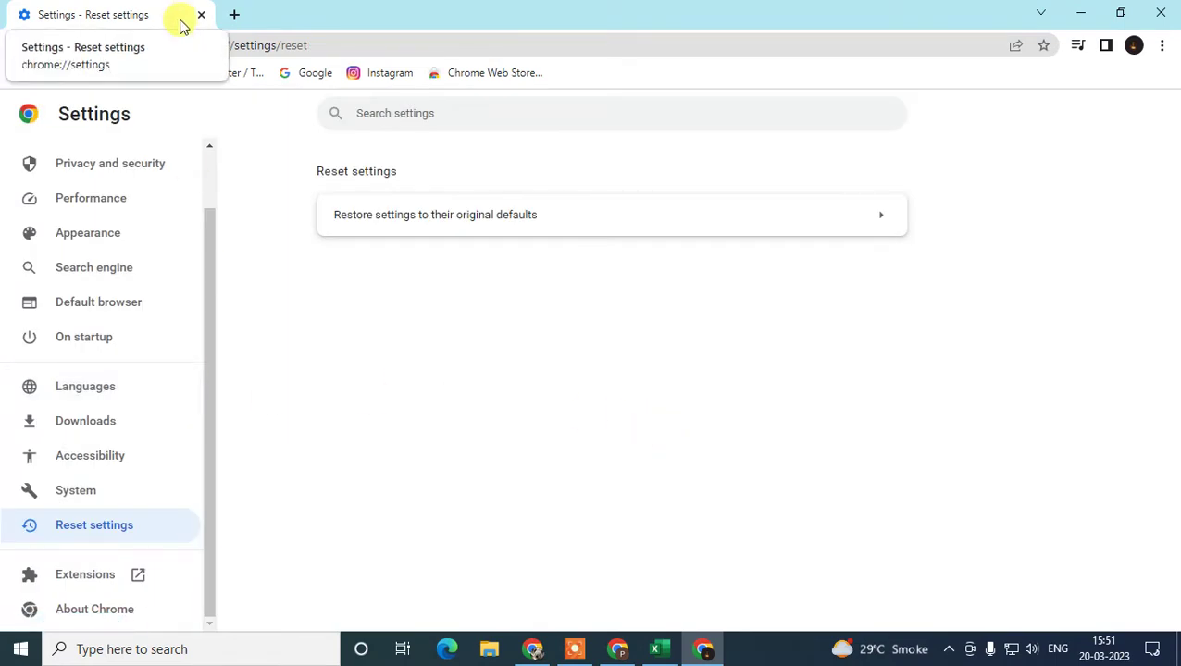
- Disable the Google Docs Offline extension on the Extensions page and open a new tab
click(103, 583)
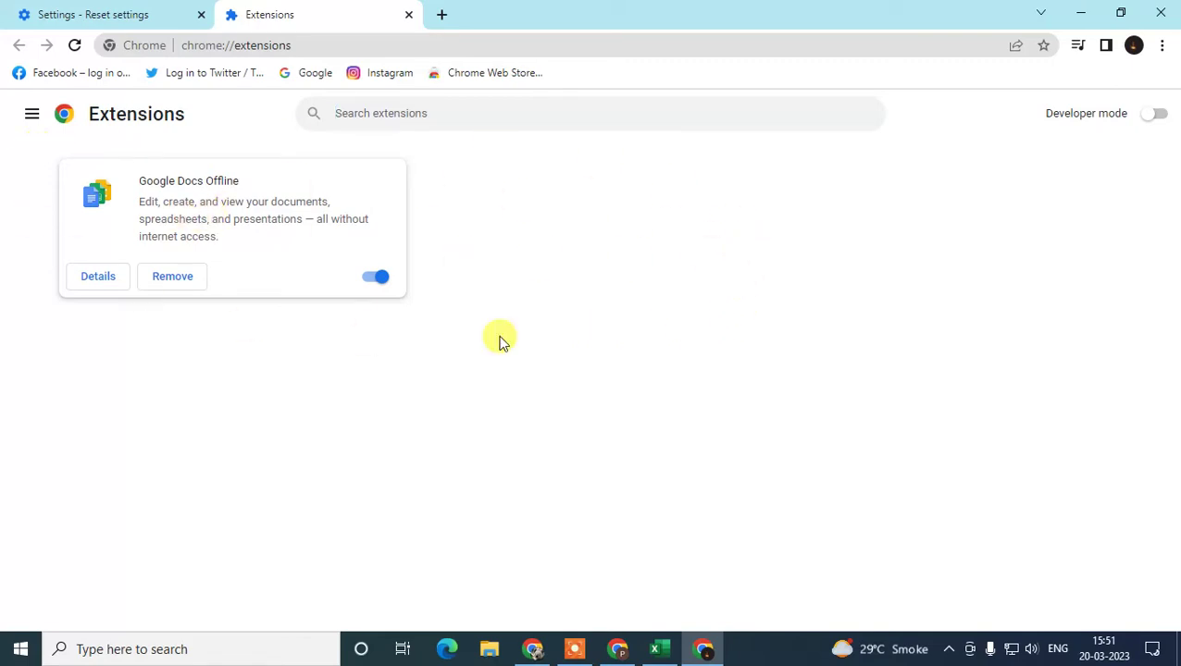
click(63, 12)
click(290, 19)
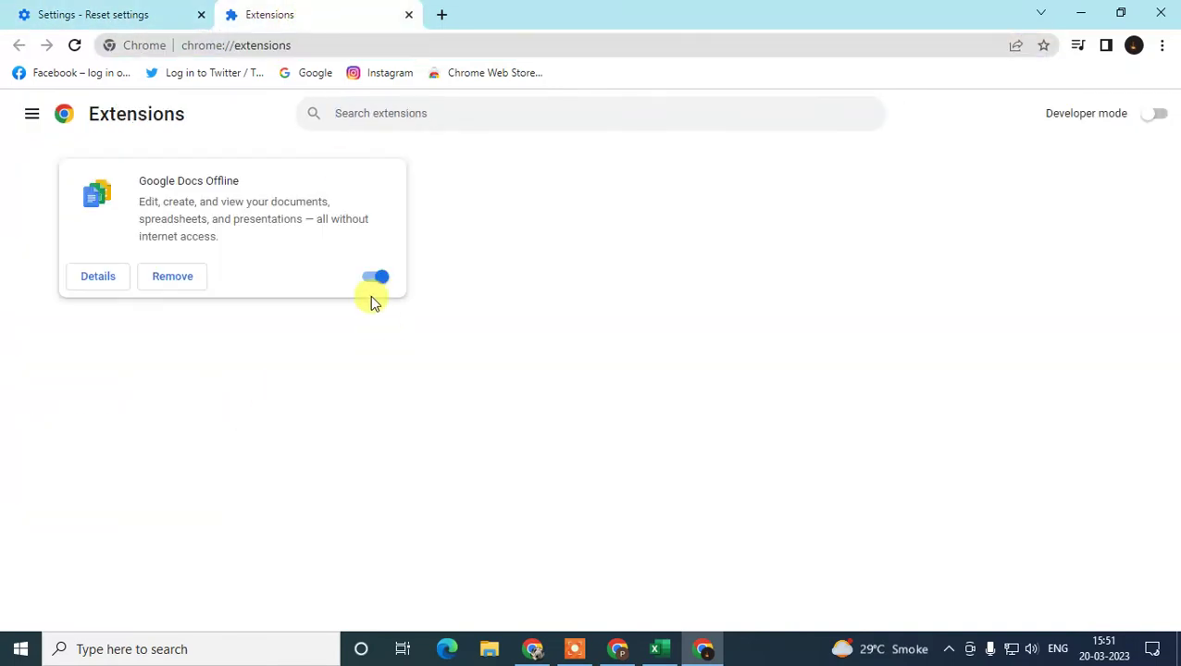
click(376, 278)
click(374, 278)
click(379, 283)
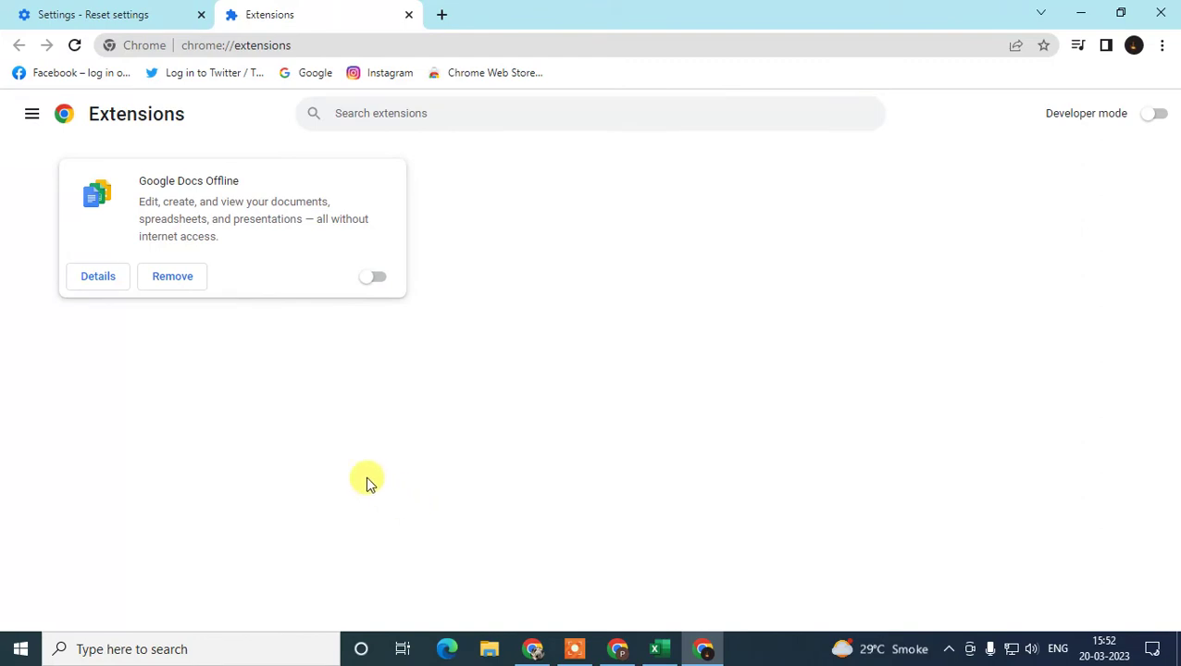
click(441, 14)
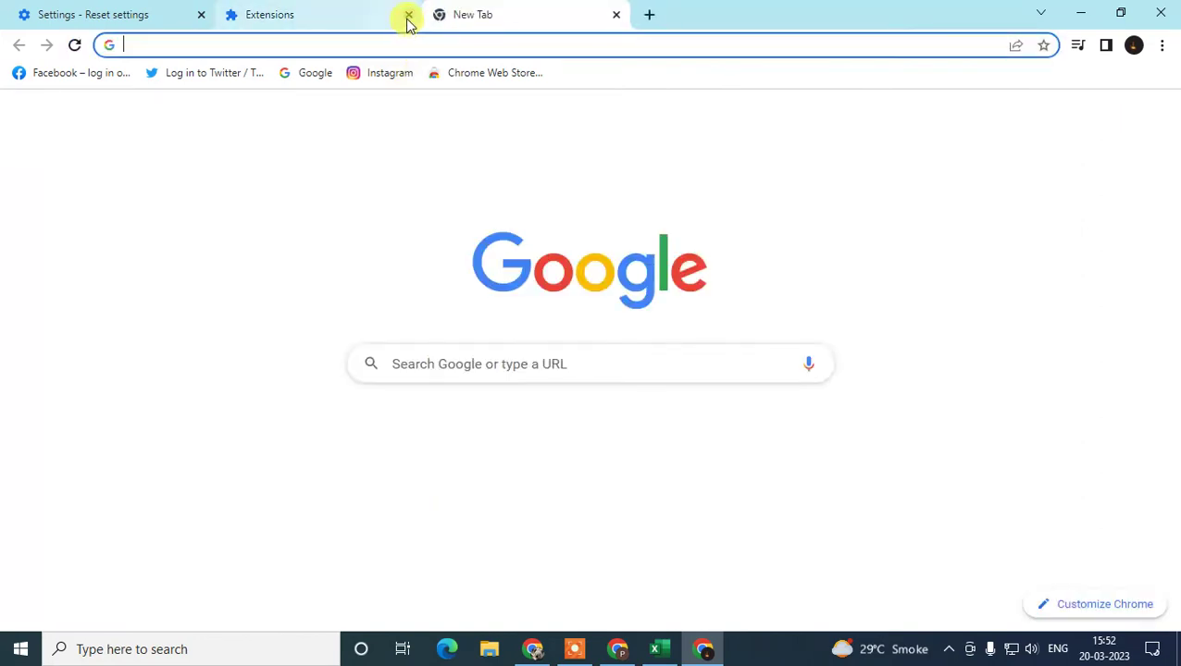
- Close the Extensions tab and launch Internet Explorer from a Windows search for 'inter'
click(408, 14)
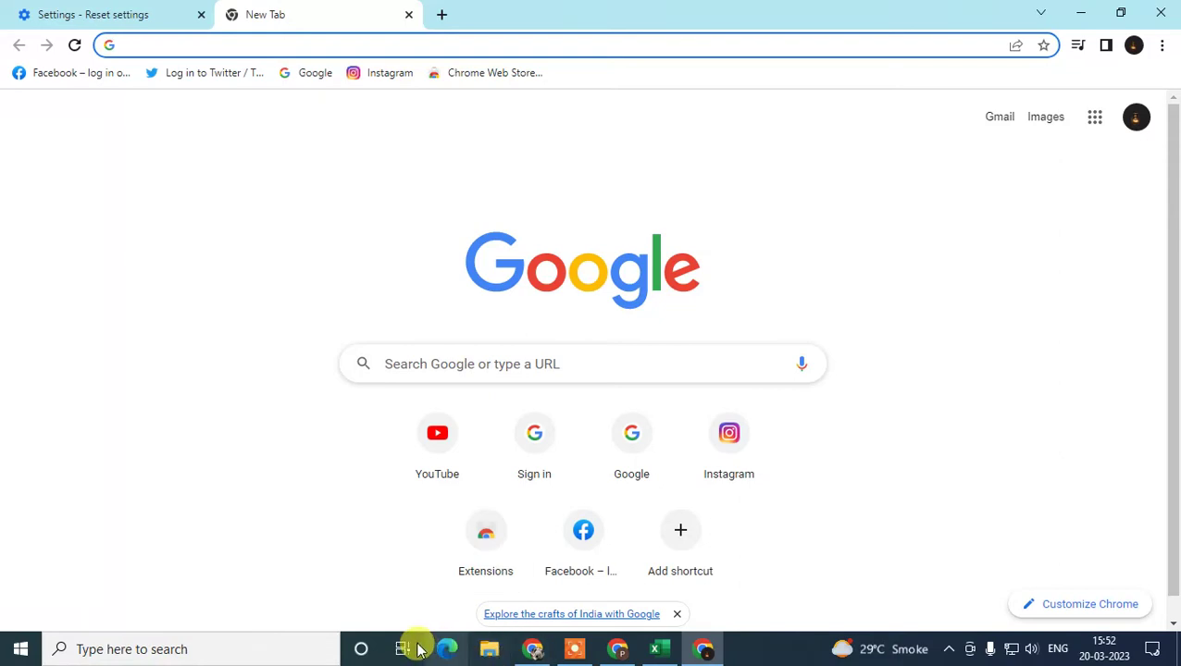
click(159, 648)
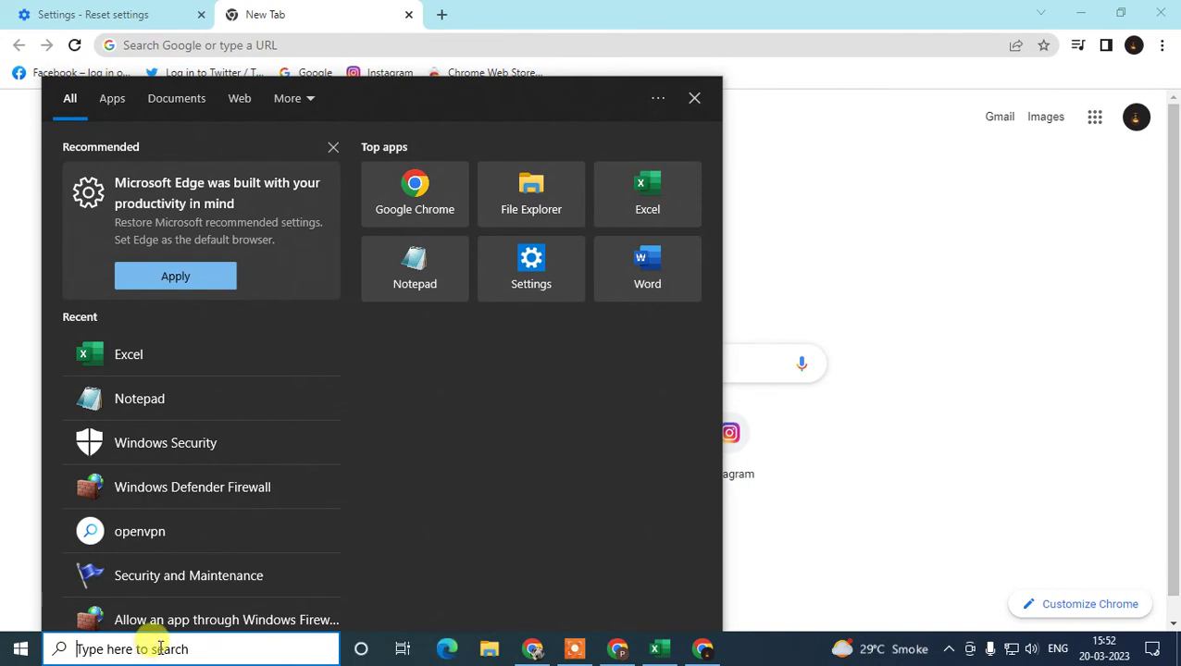
text(inter)
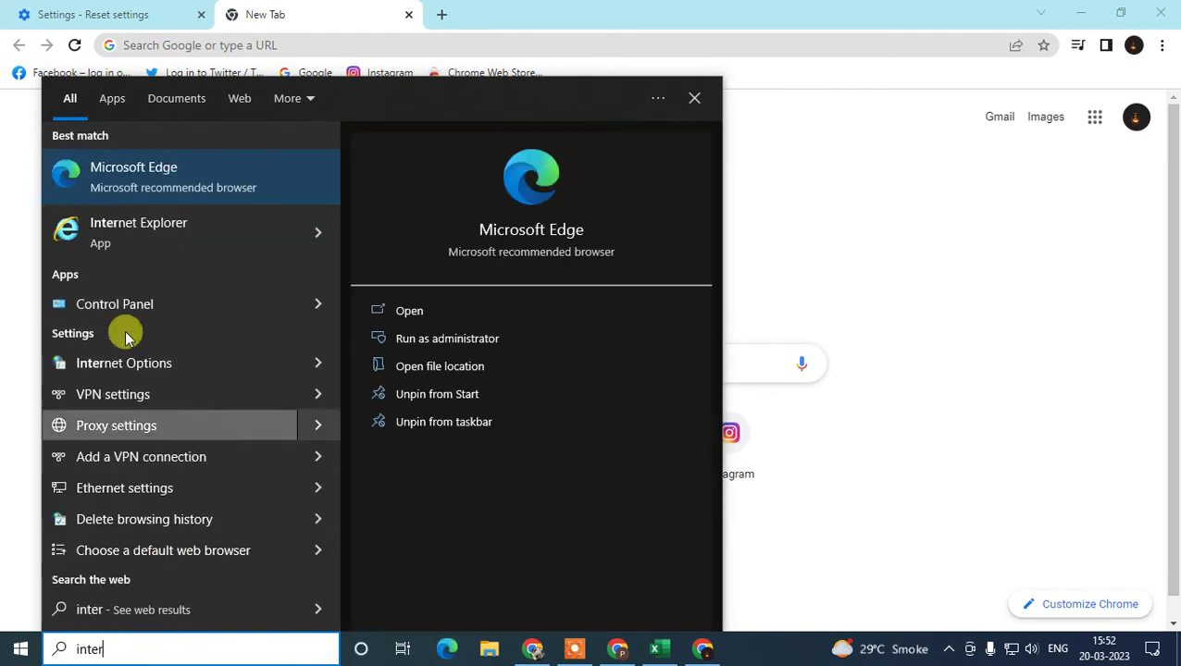
click(138, 235)
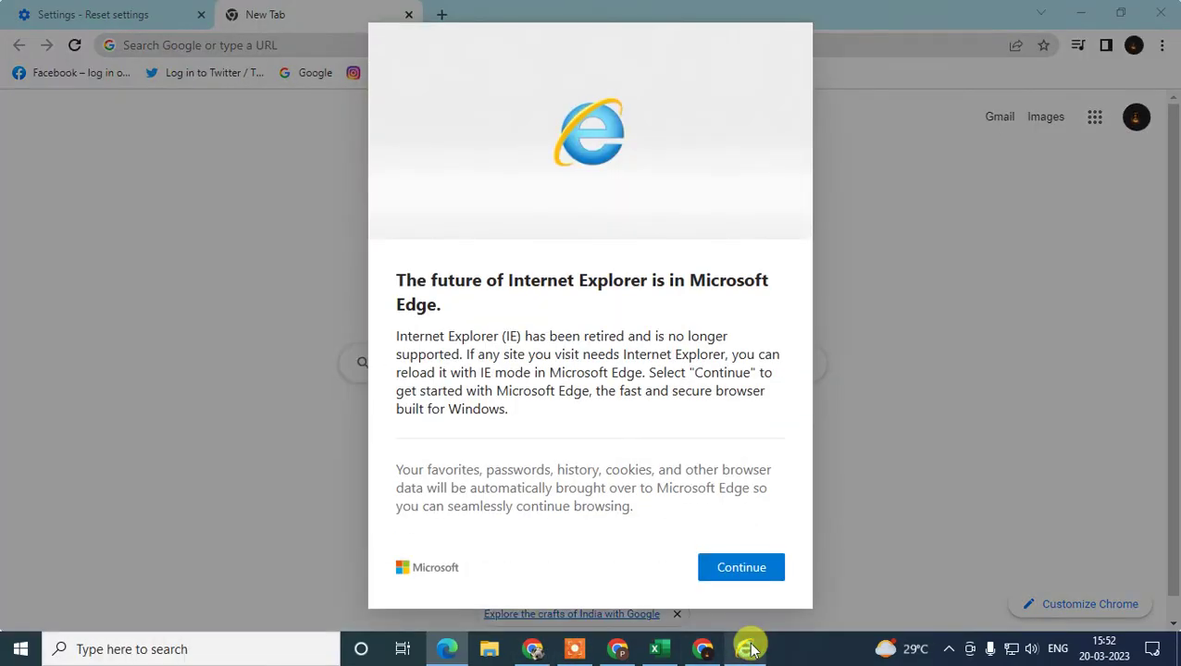
- Choose Ask me later and Continue on the IE11 prompts, close IE, and select Edge's address bar
click(751, 568)
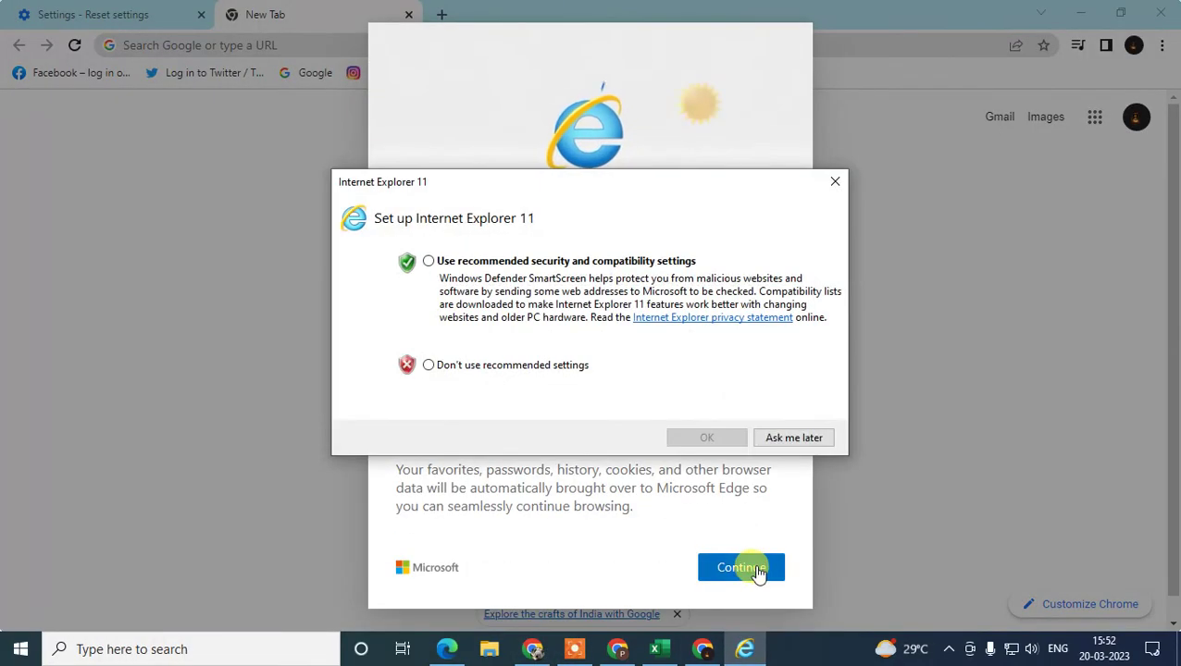
click(811, 442)
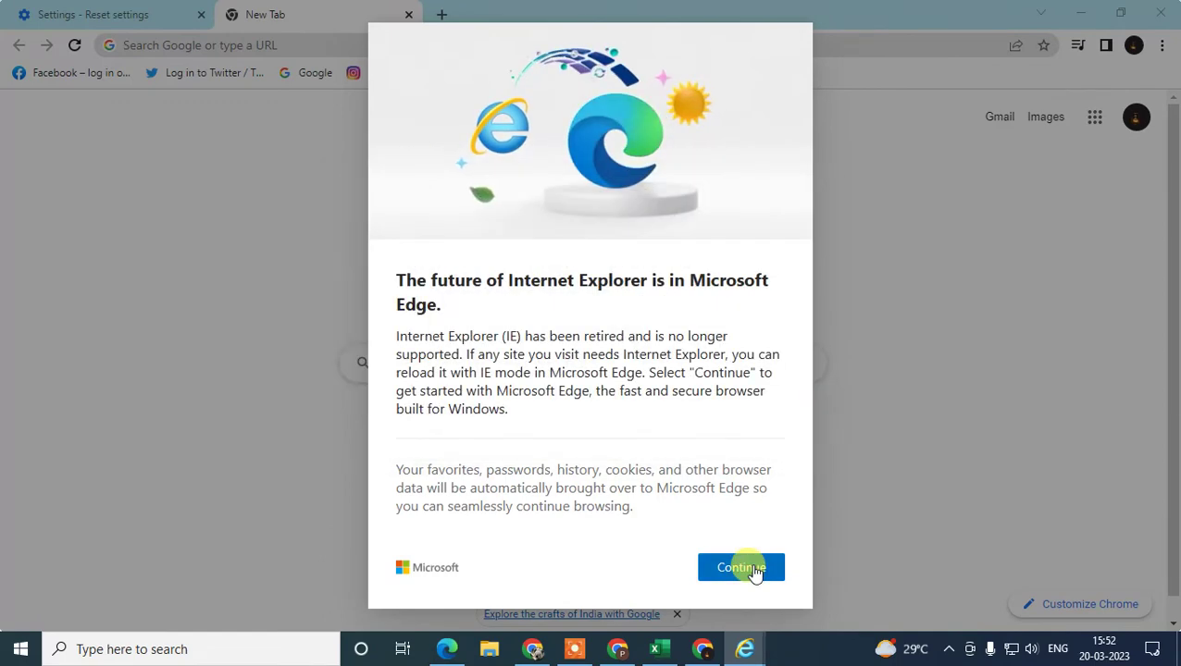
click(752, 568)
click(421, 45)
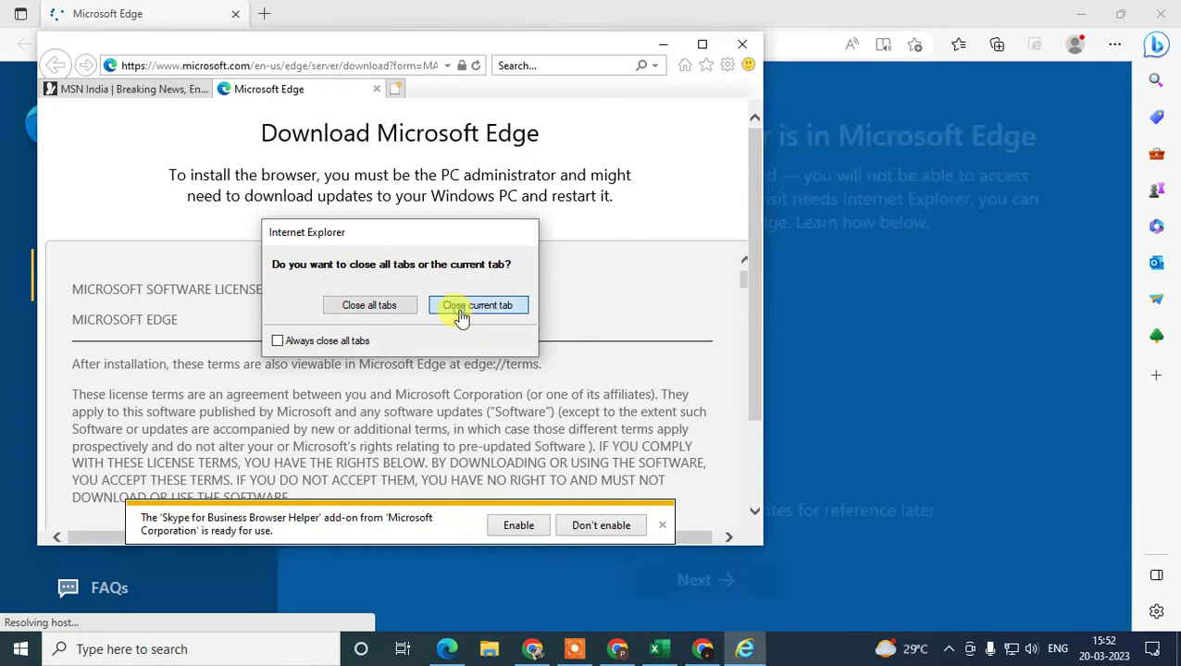
click(461, 314)
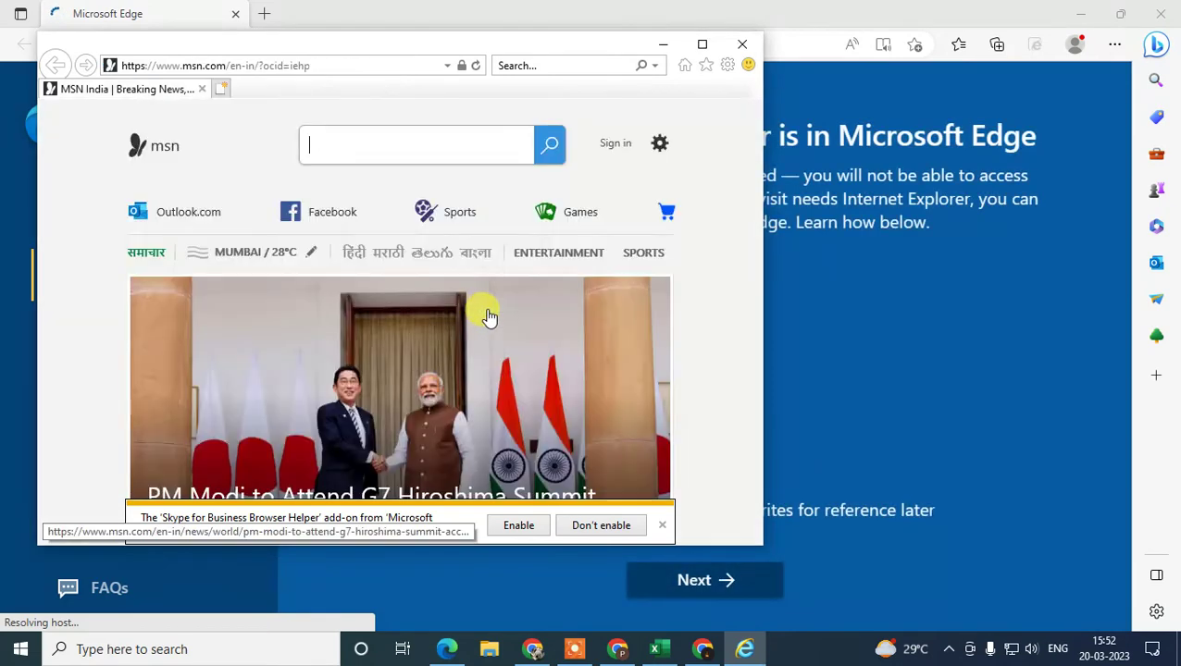
click(745, 48)
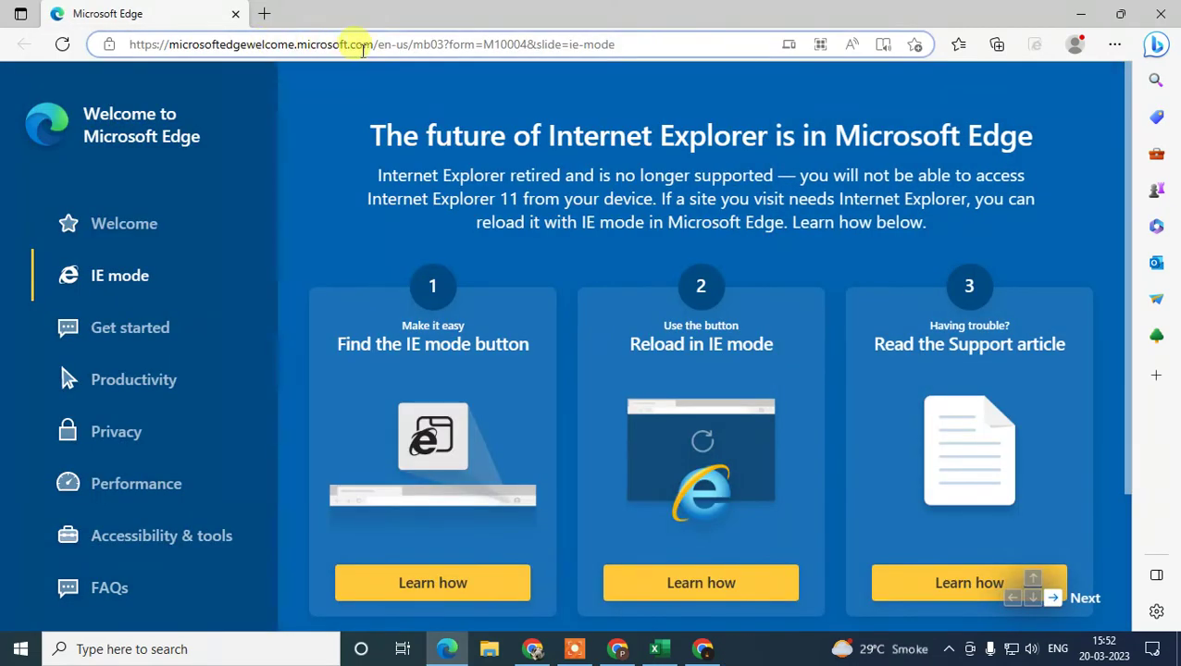
click(611, 45)
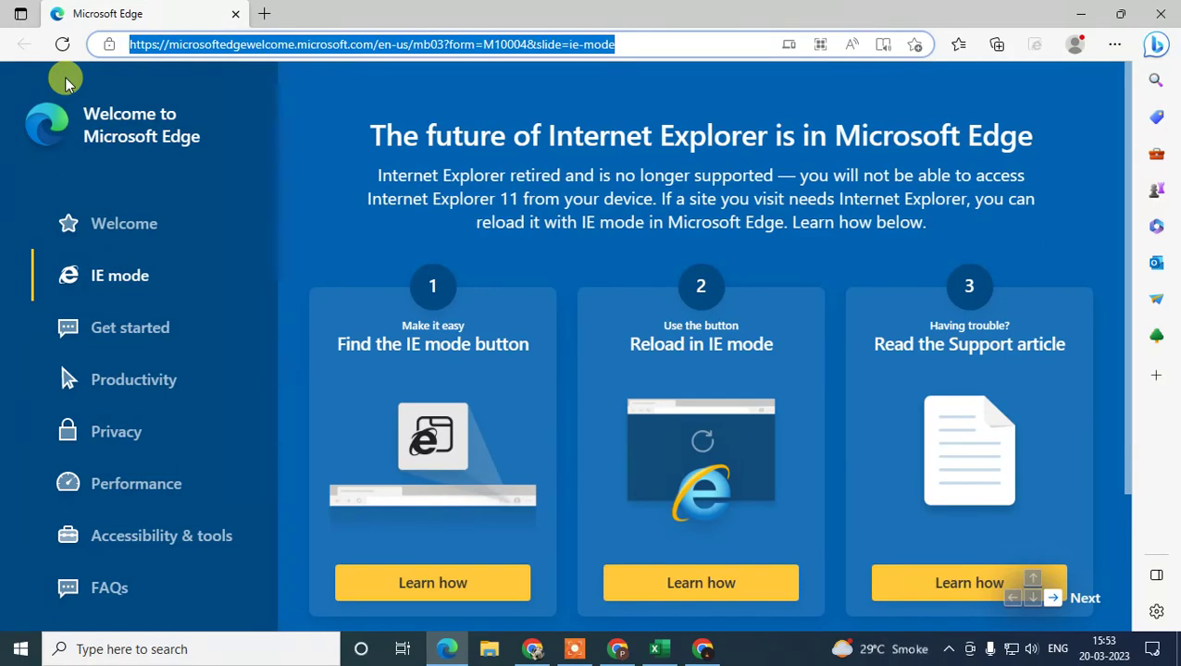
- Search Google for 'download chrome browser' and download ChromeSetup (1).exe, showing it in its folder
text(google)
key(Return)
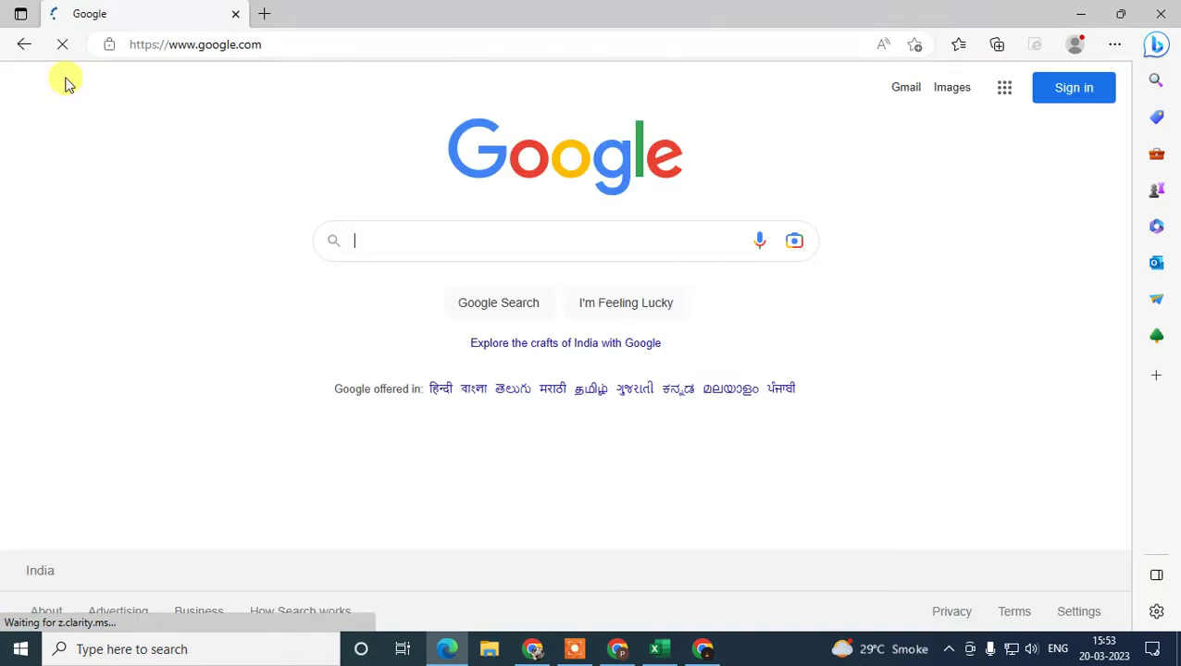
text(down)
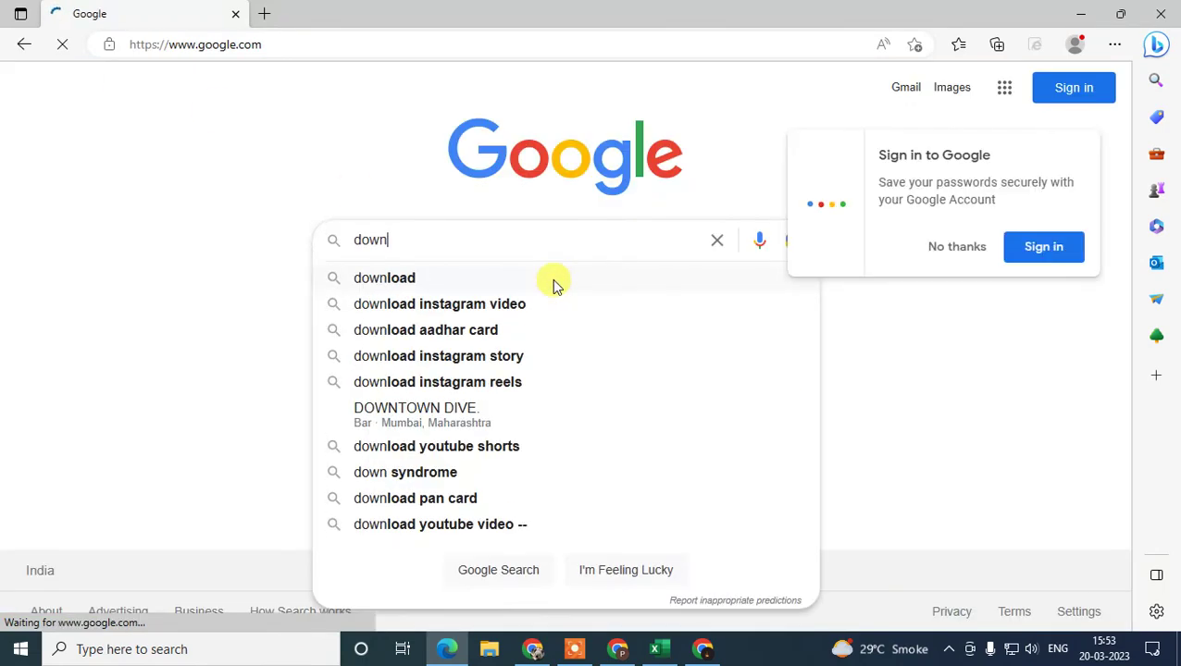
text(load ch)
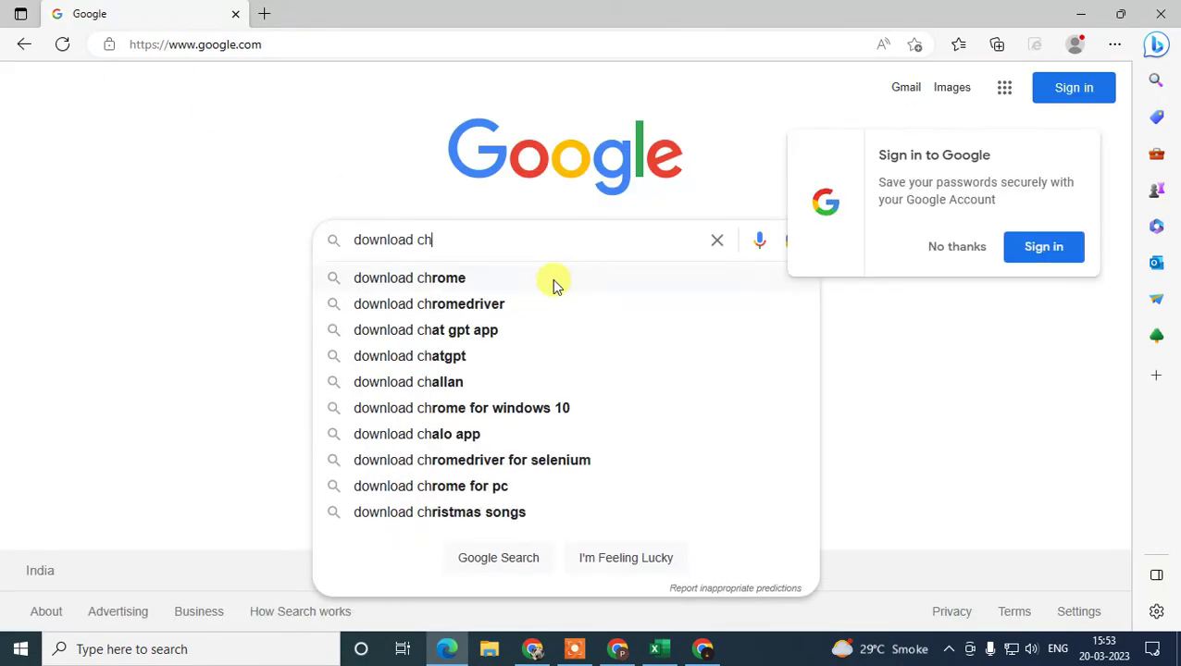
text(rome browser)
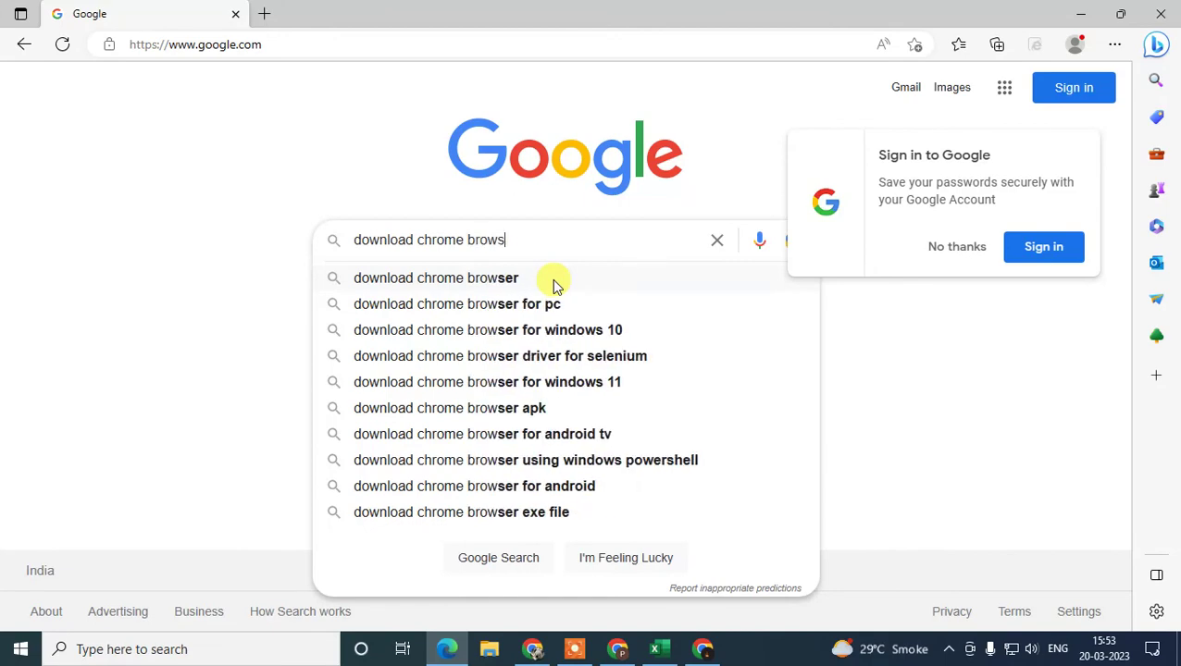
key(Return)
scroll(232, 377, down, 4)
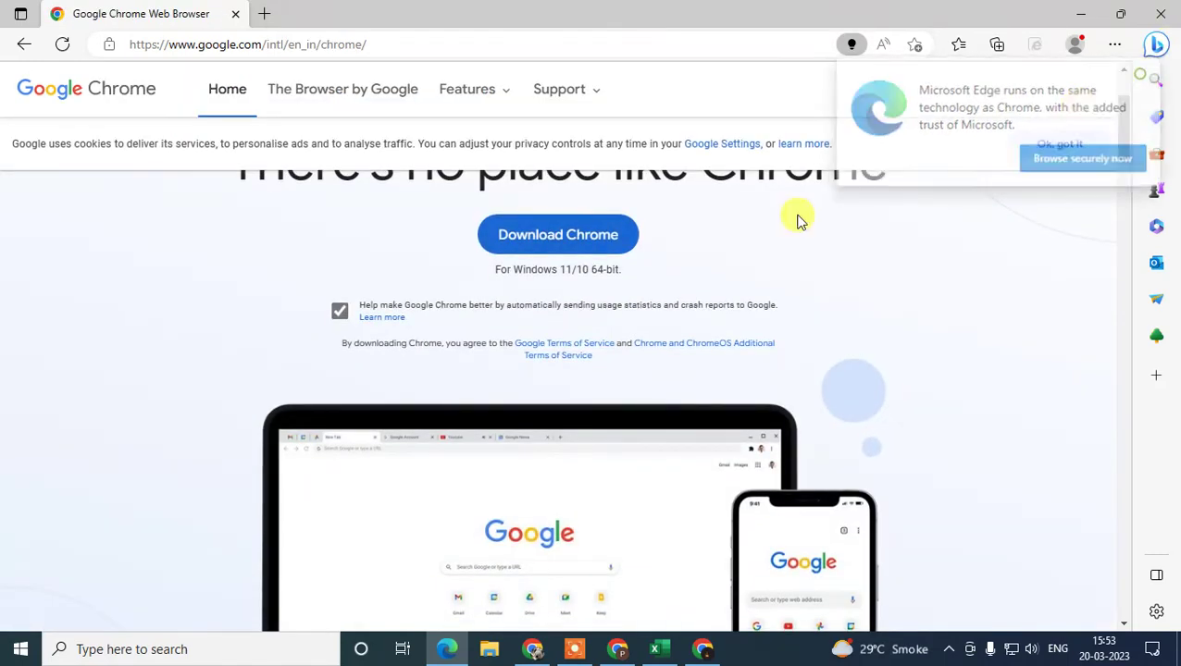
click(547, 235)
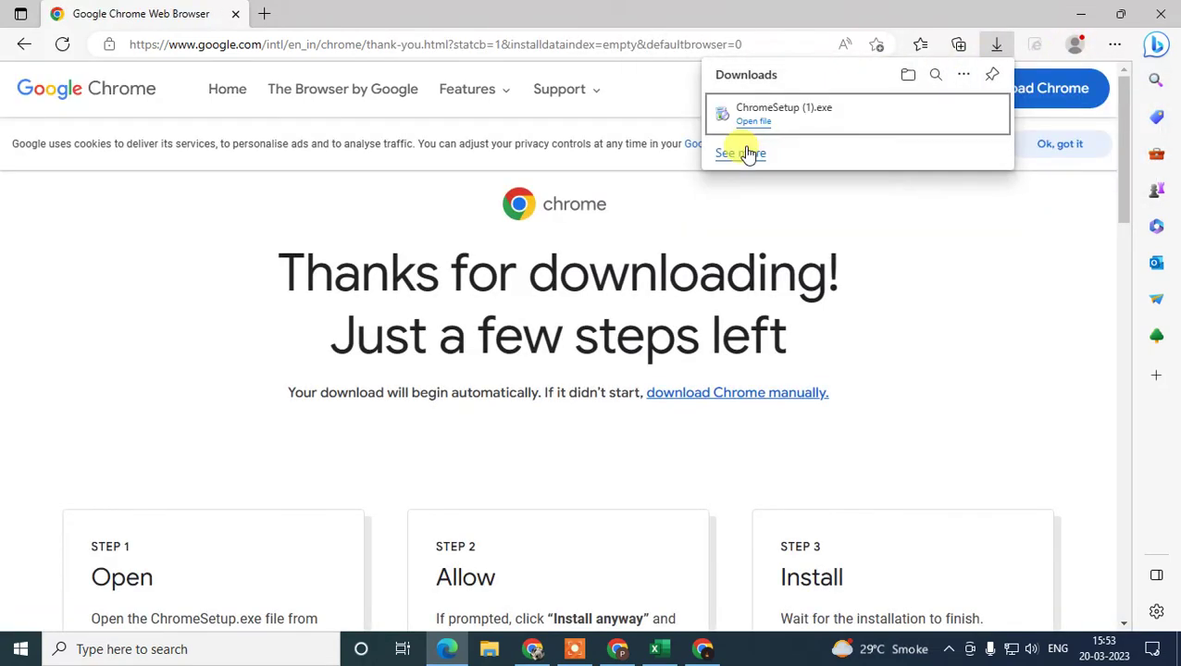
click(928, 112)
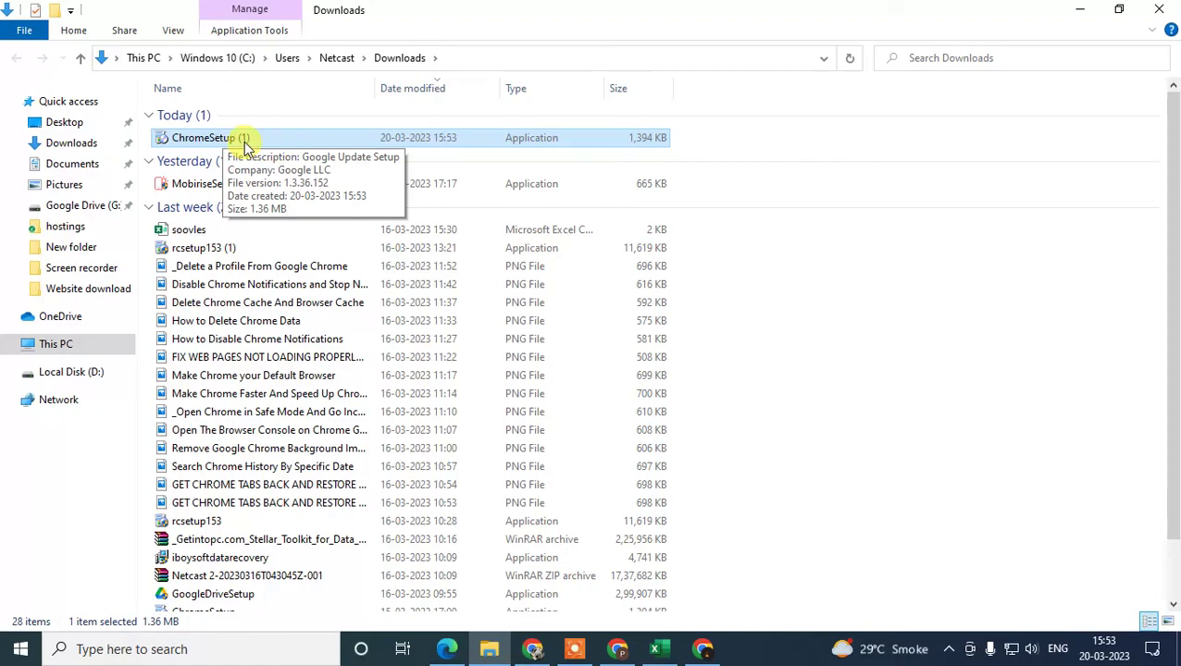
- Double-click ChromeSetup (1) in the Downloads folder to start the Chrome installer
double_click(243, 144)
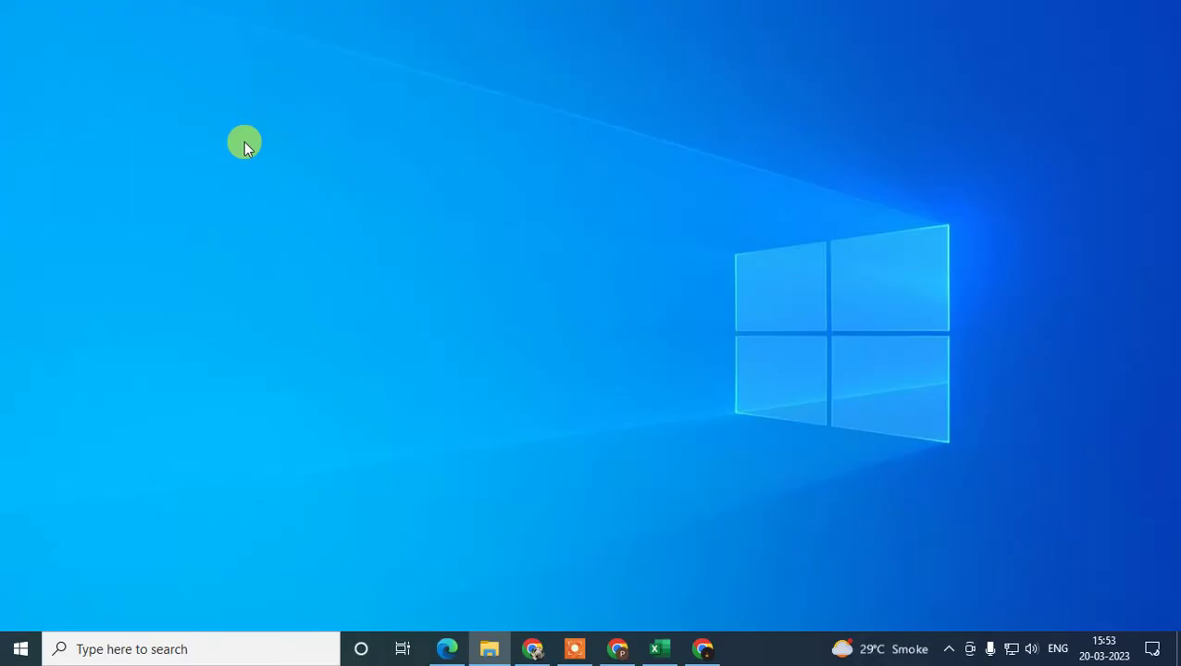